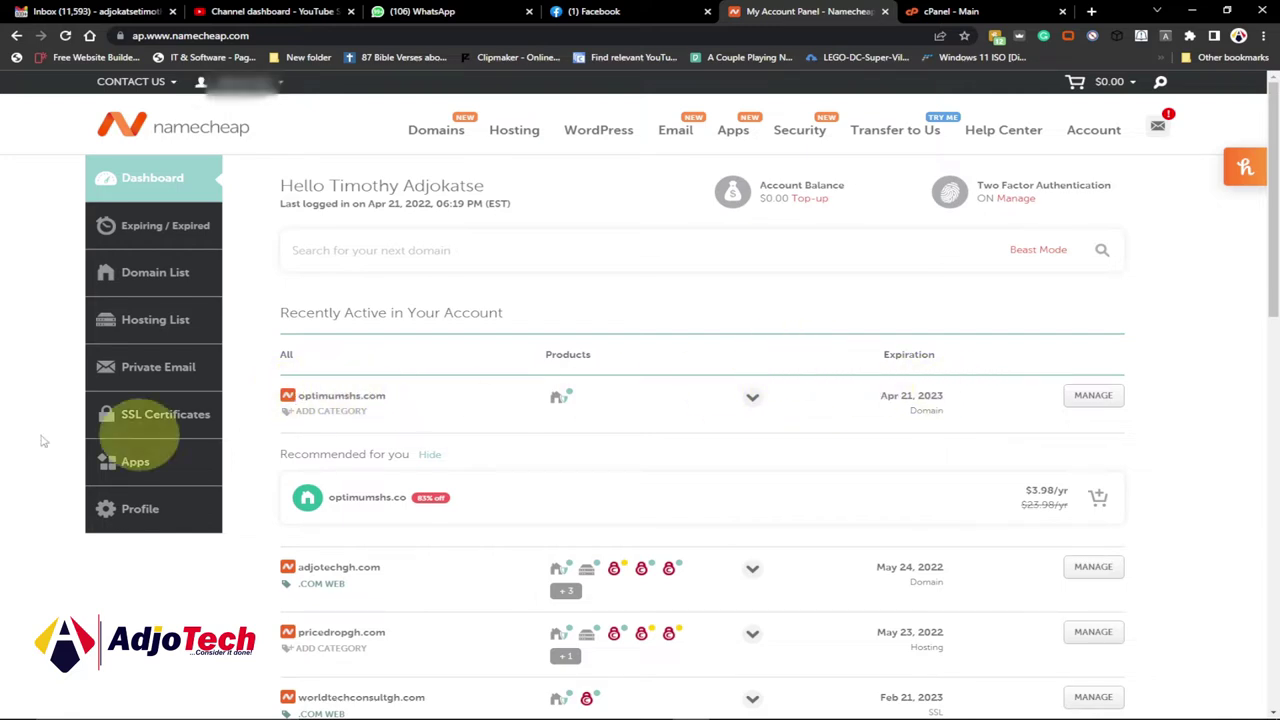
# - Review the domains listed on the Namecheap dashboard, then switch to cPanel and look through its Email, Files, Databases and Domains sections
pyautogui.moveTo(558, 398)
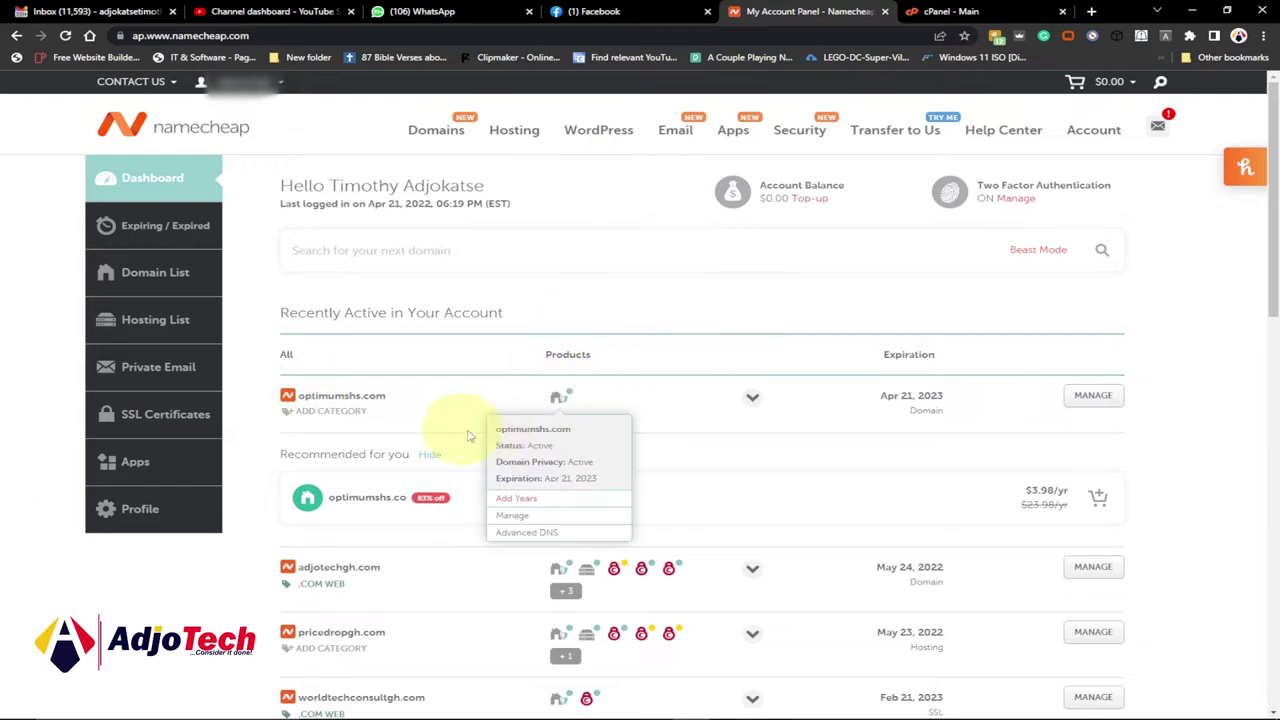
pyautogui.scroll(-1, 625, 514)
pyautogui.moveTo(614, 431)
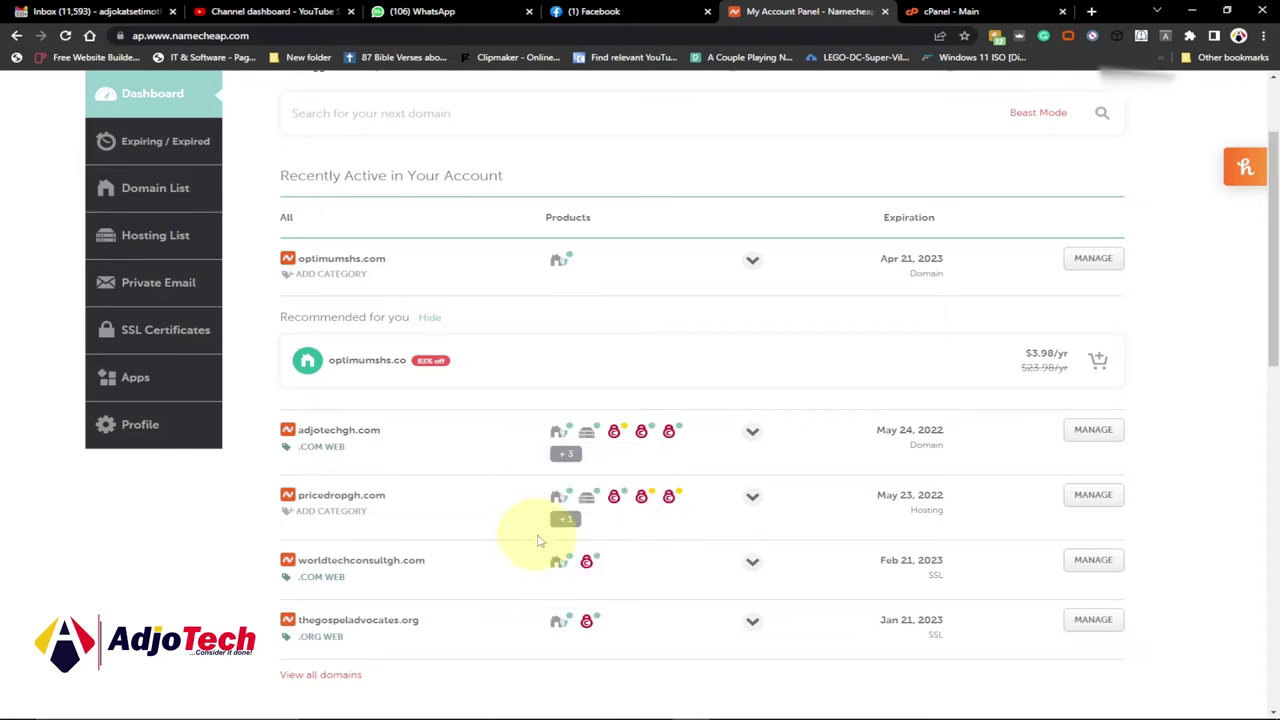
pyautogui.click(950, 12)
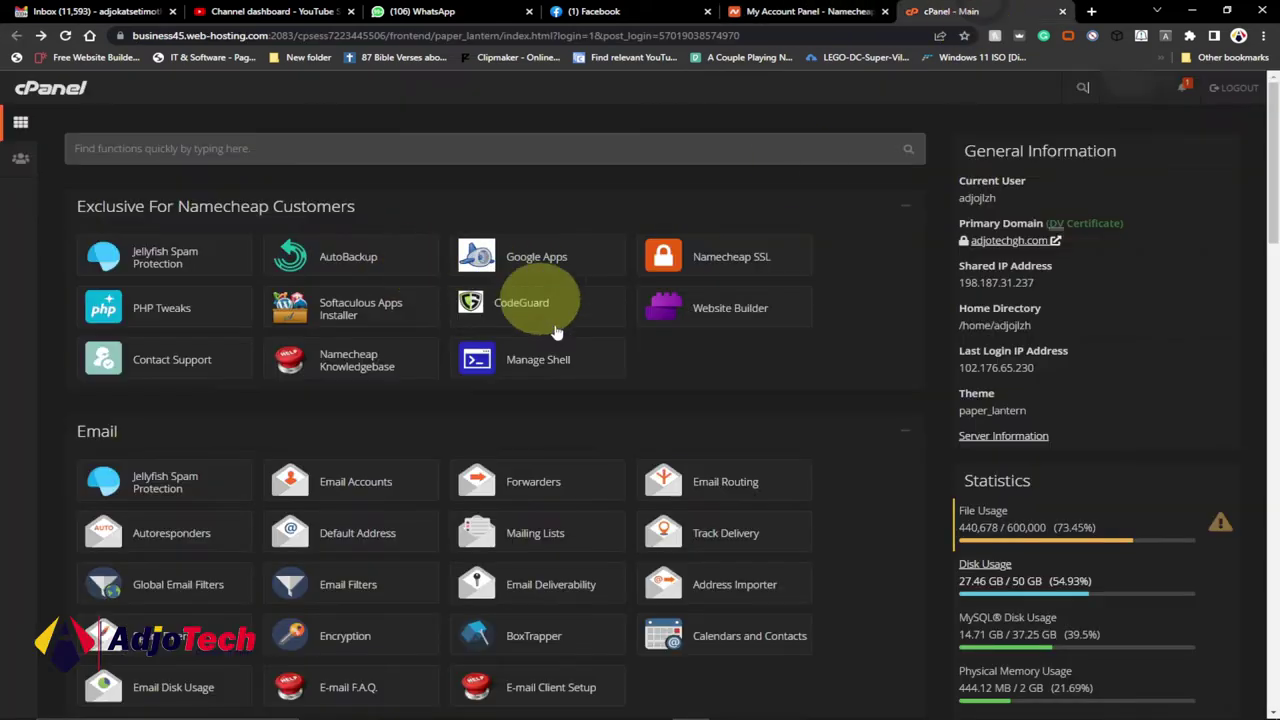
pyautogui.scroll(-5, 818, 315)
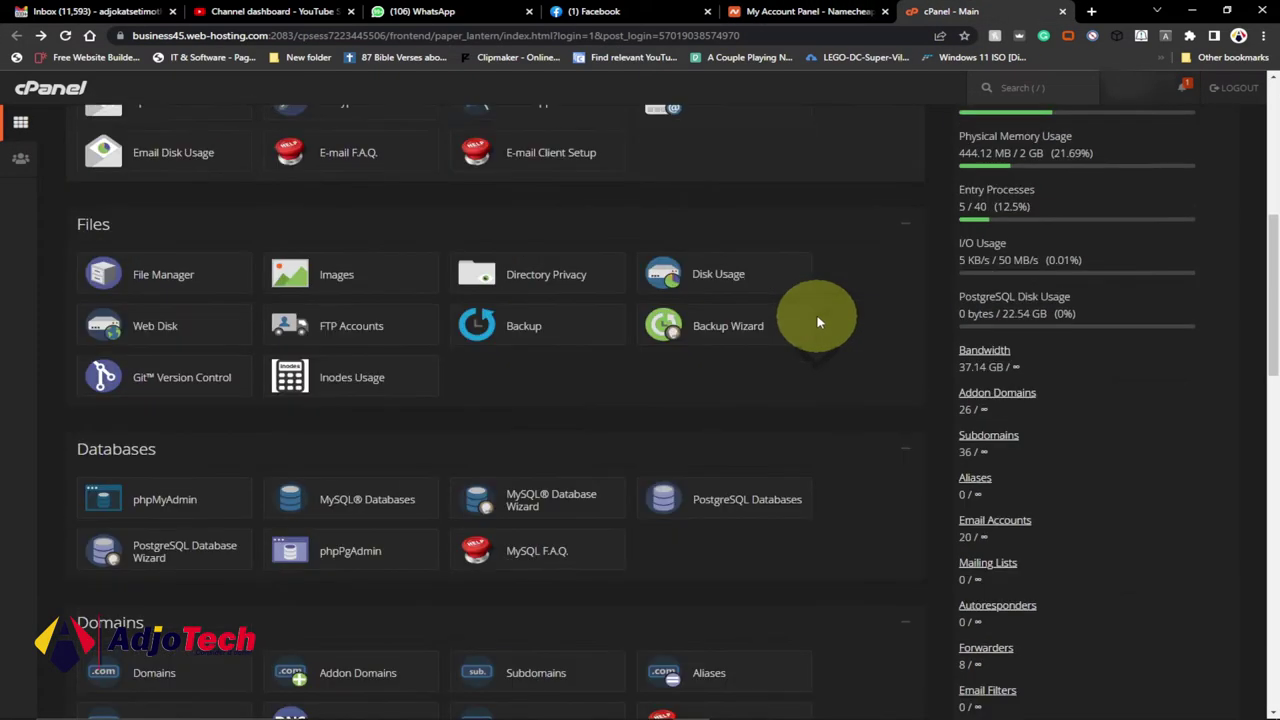
pyautogui.scroll(6, 676, 475)
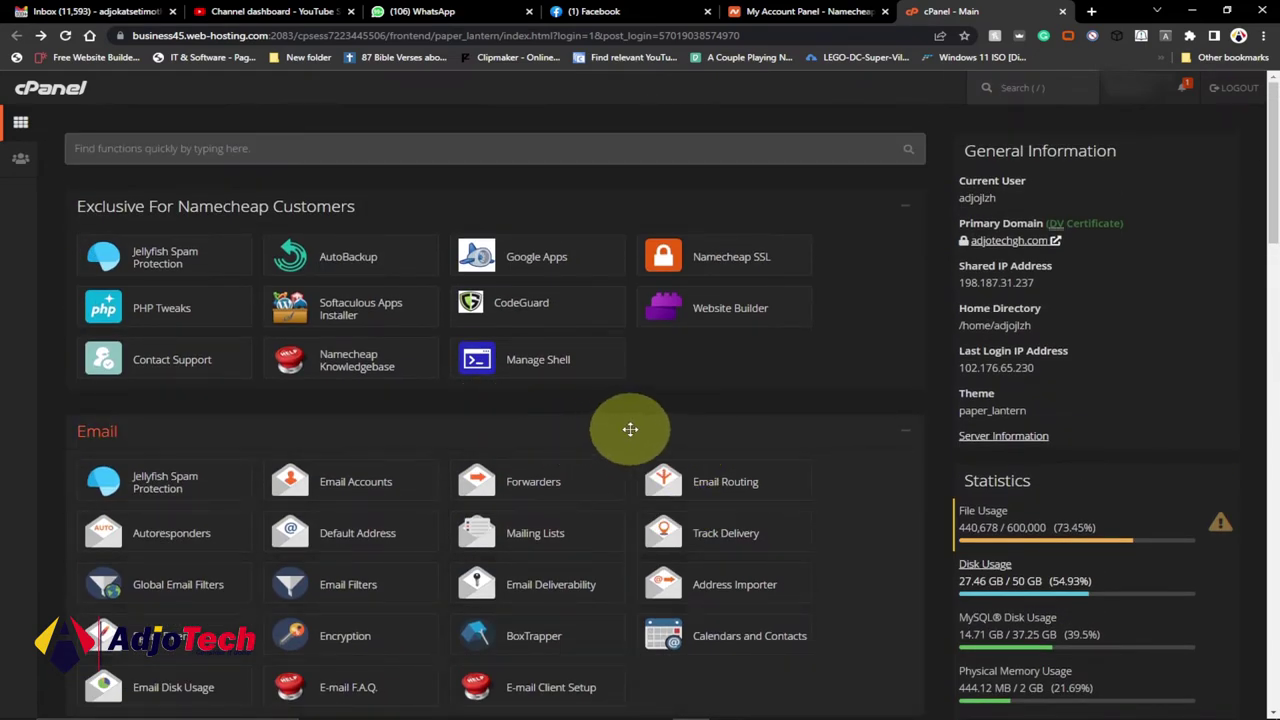
pyautogui.scroll(-4, 630, 429)
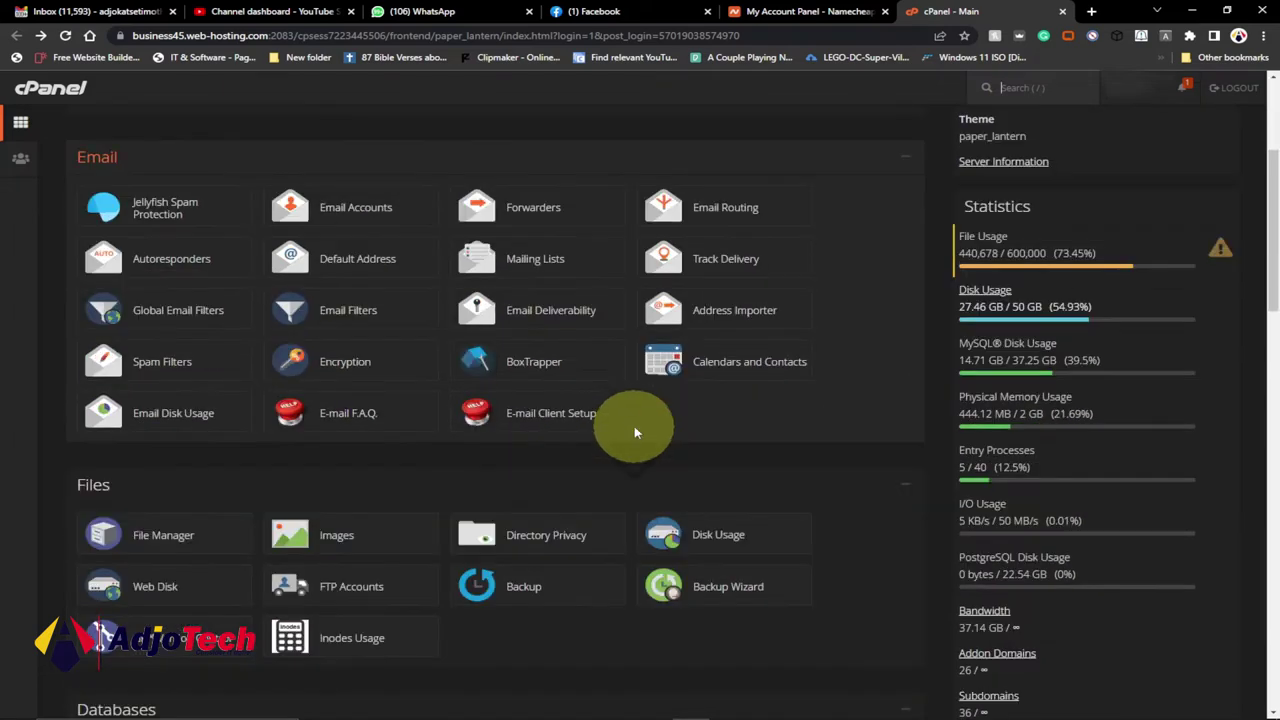
pyautogui.scroll(4, 631, 427)
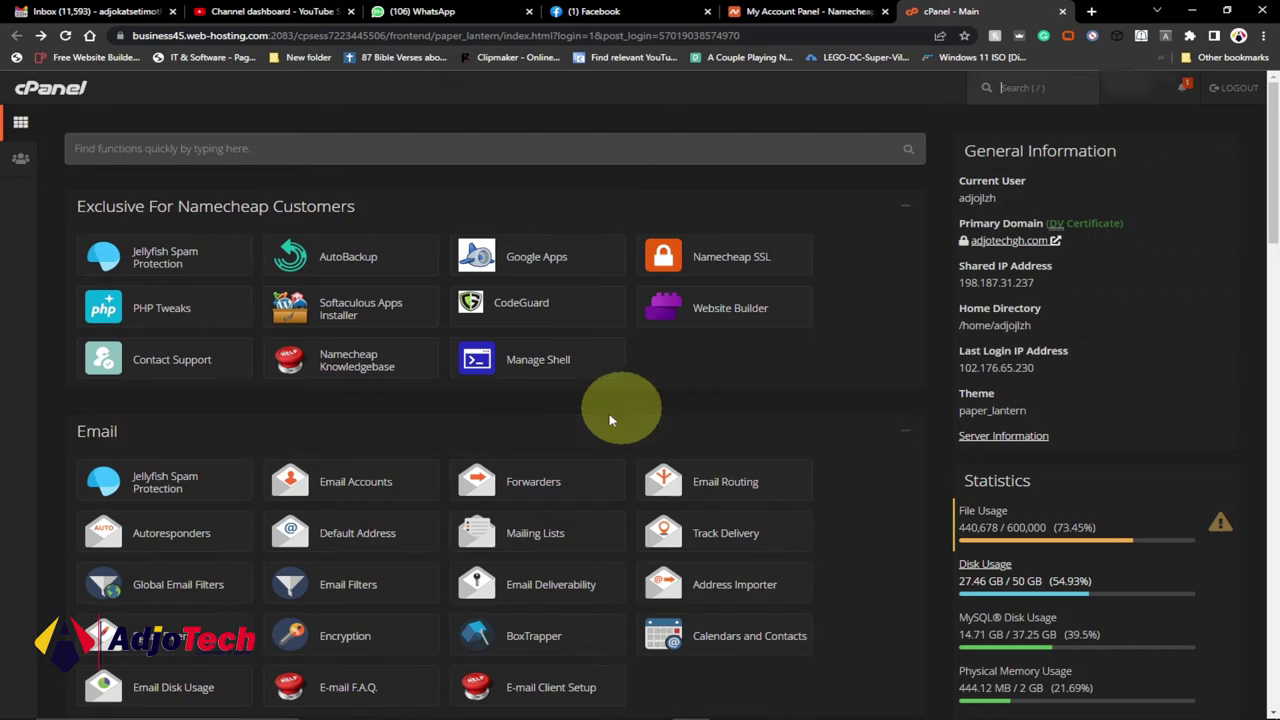
pyautogui.scroll(-7, 612, 420)
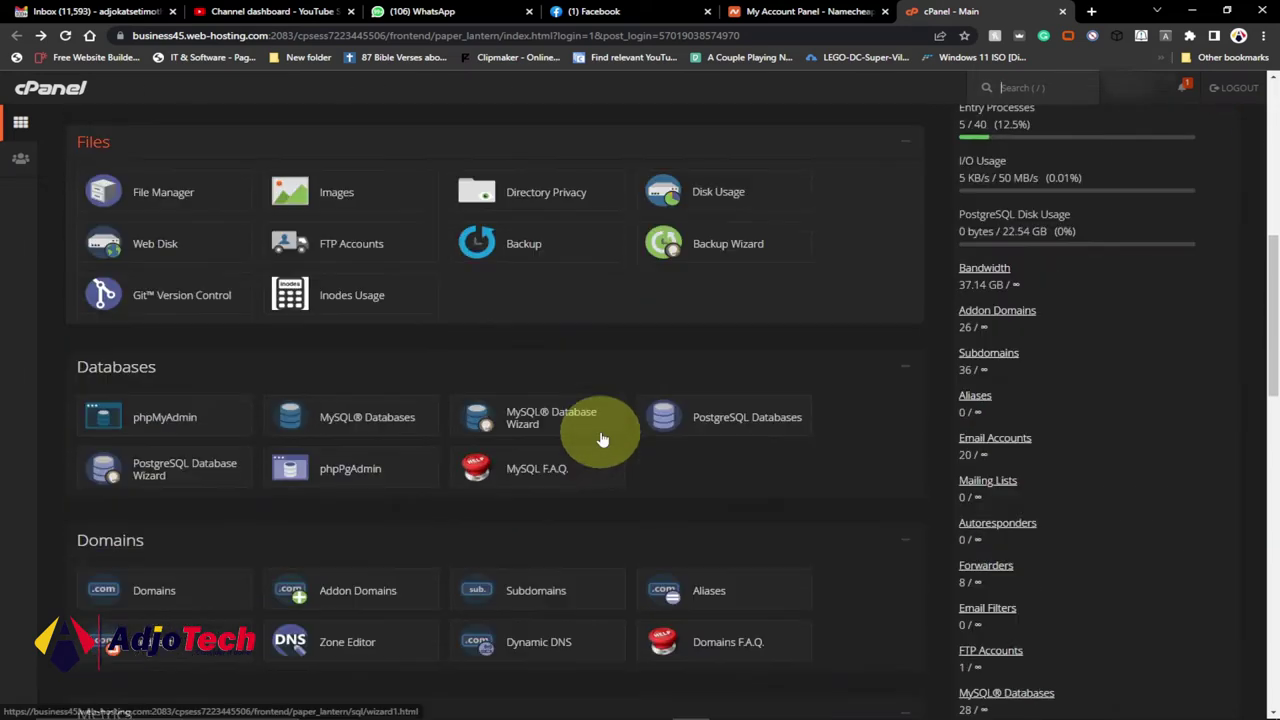
pyautogui.scroll(-2, 601, 432)
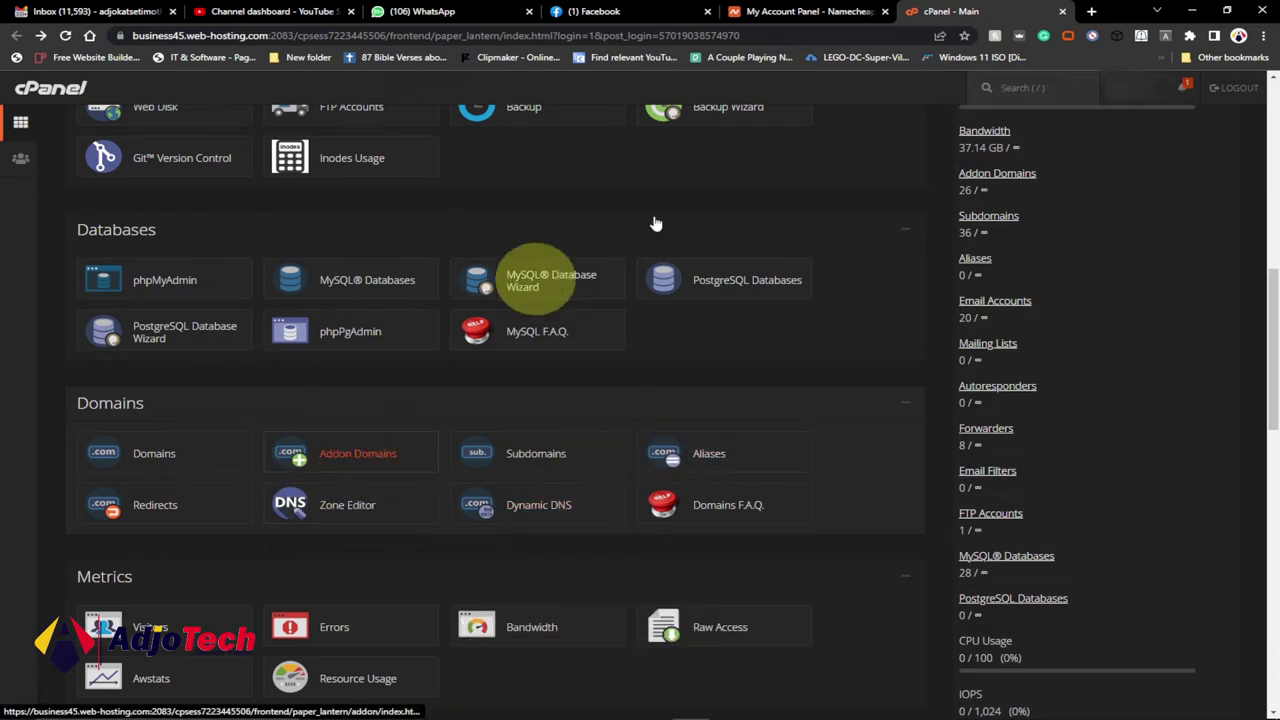
# - Open the Addon Domains page in cPanel and look through the list of existing addon domains
pyautogui.click(850, 11)
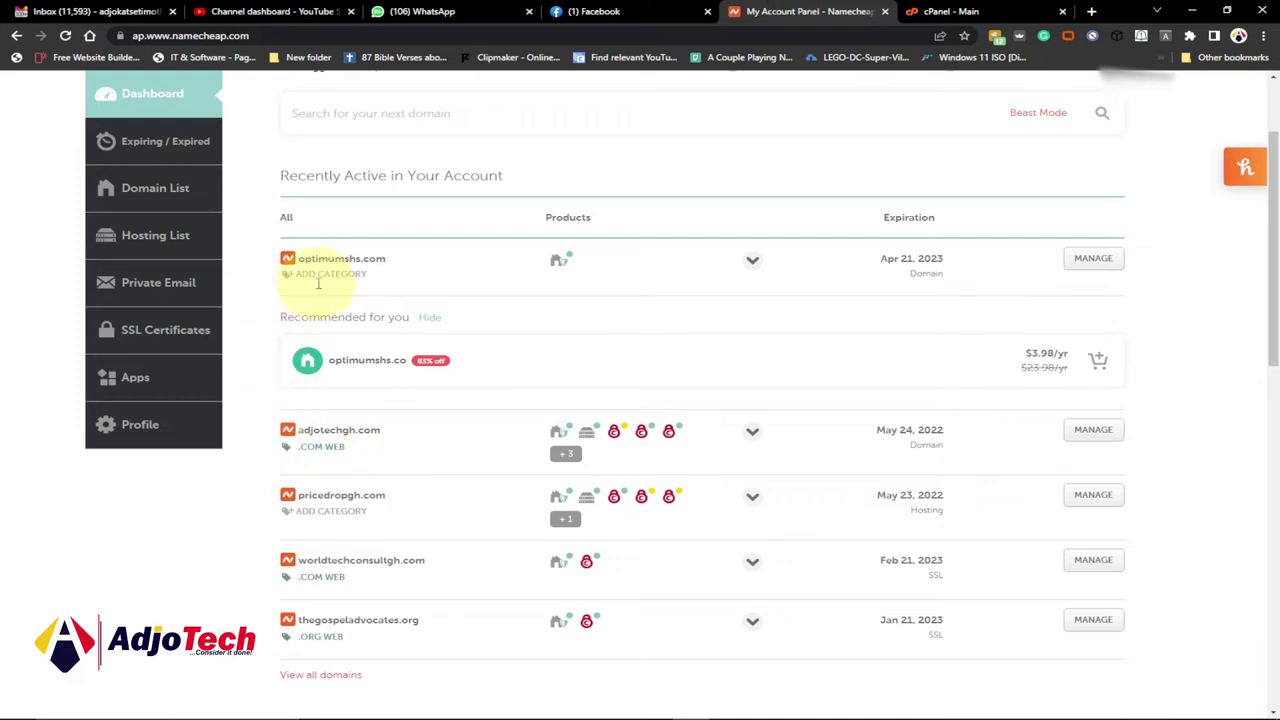
pyautogui.click(935, 11)
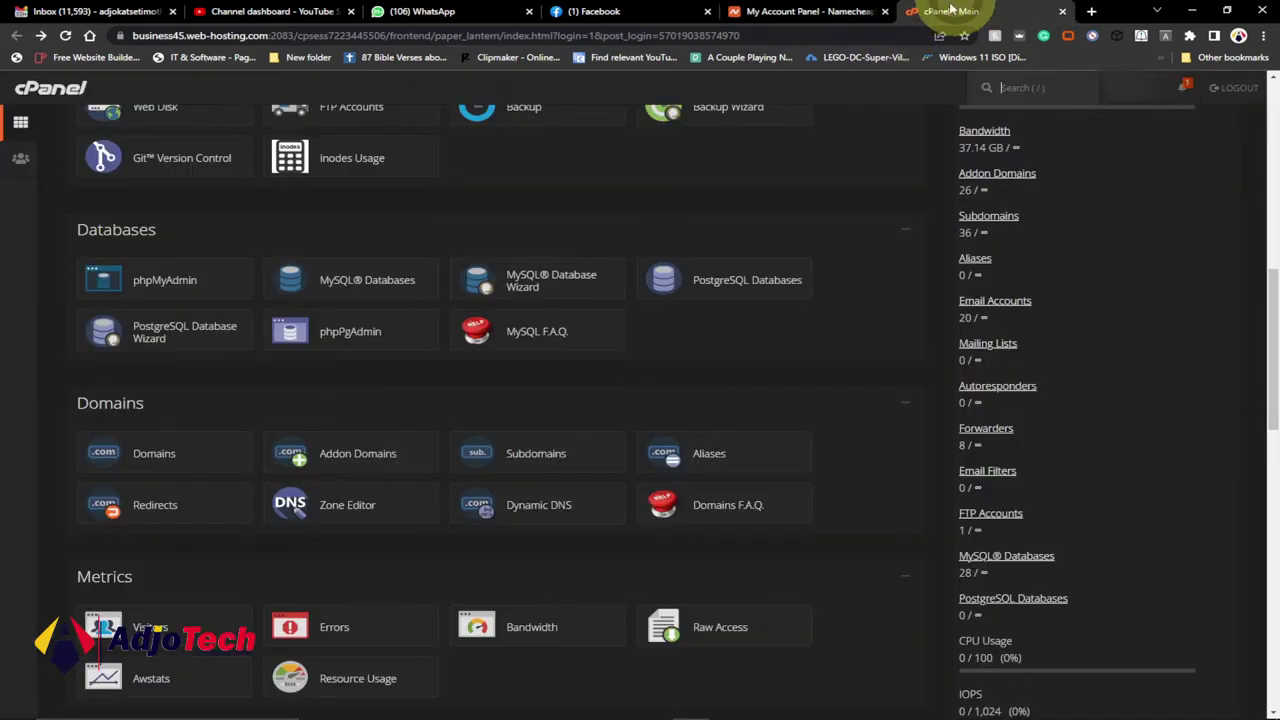
pyautogui.click(355, 456)
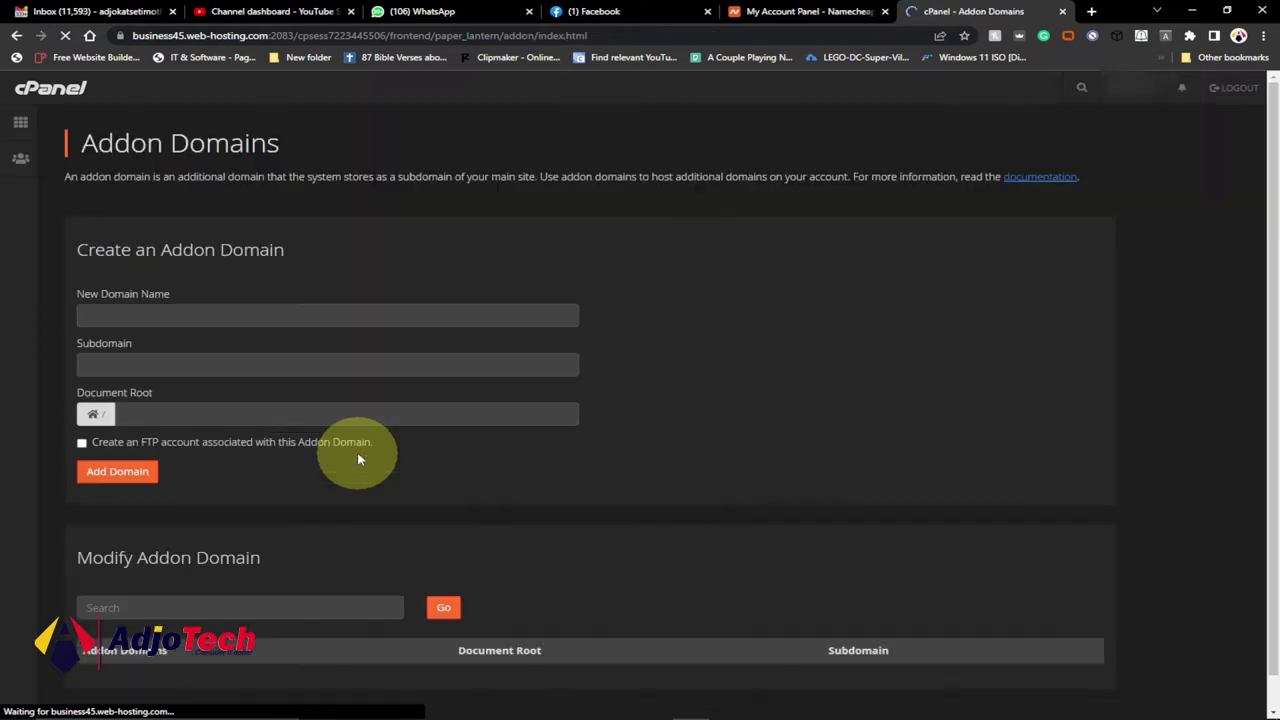
pyautogui.click(117, 316)
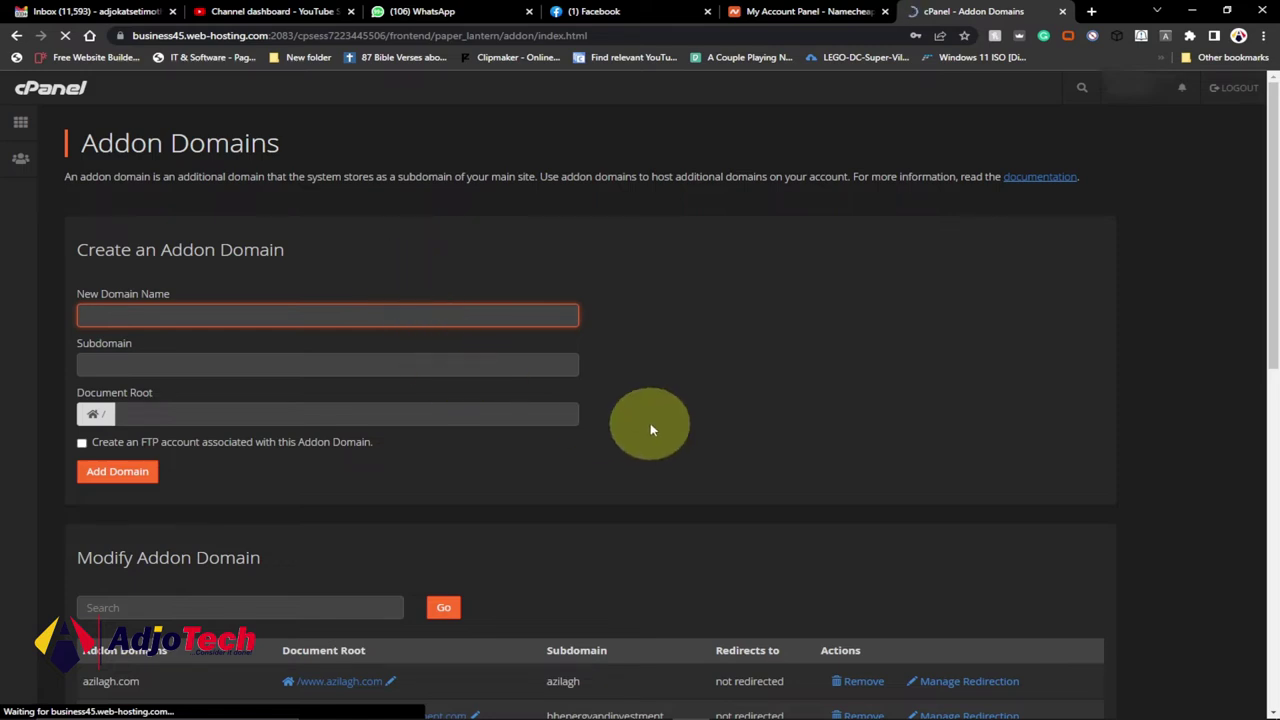
pyautogui.scroll(-4, 777, 468)
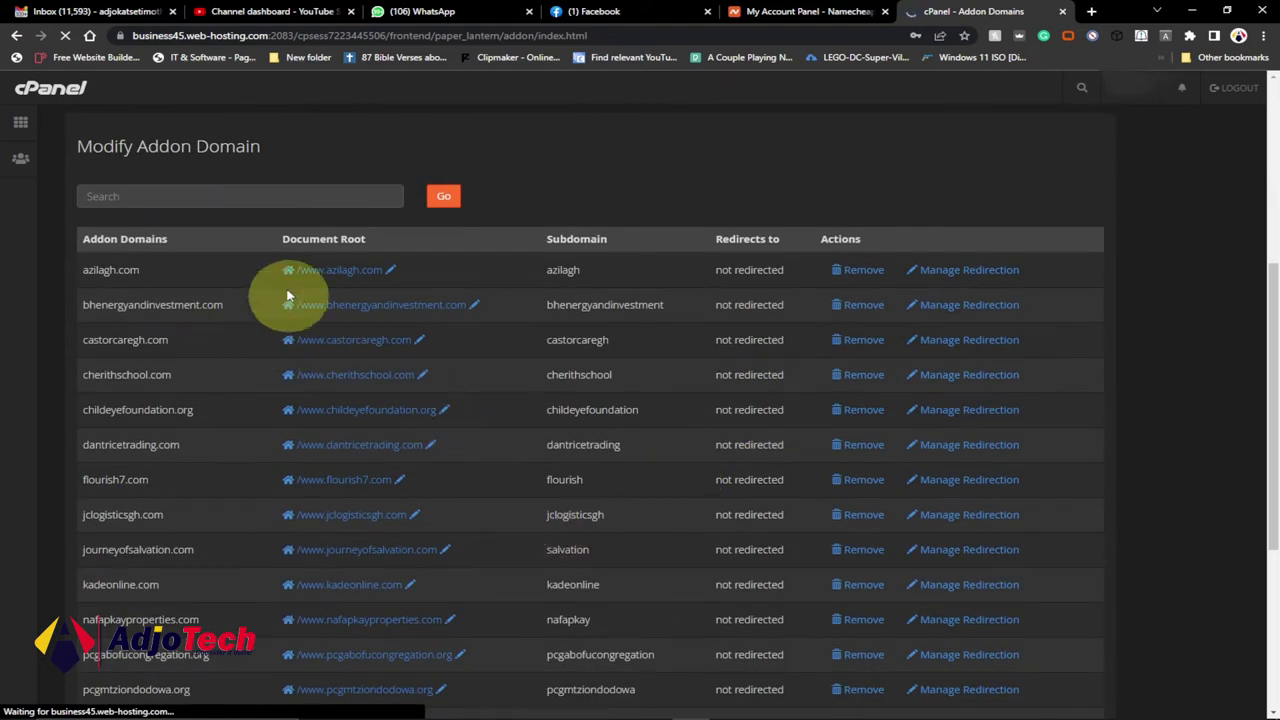
pyautogui.scroll(-5, 480, 555)
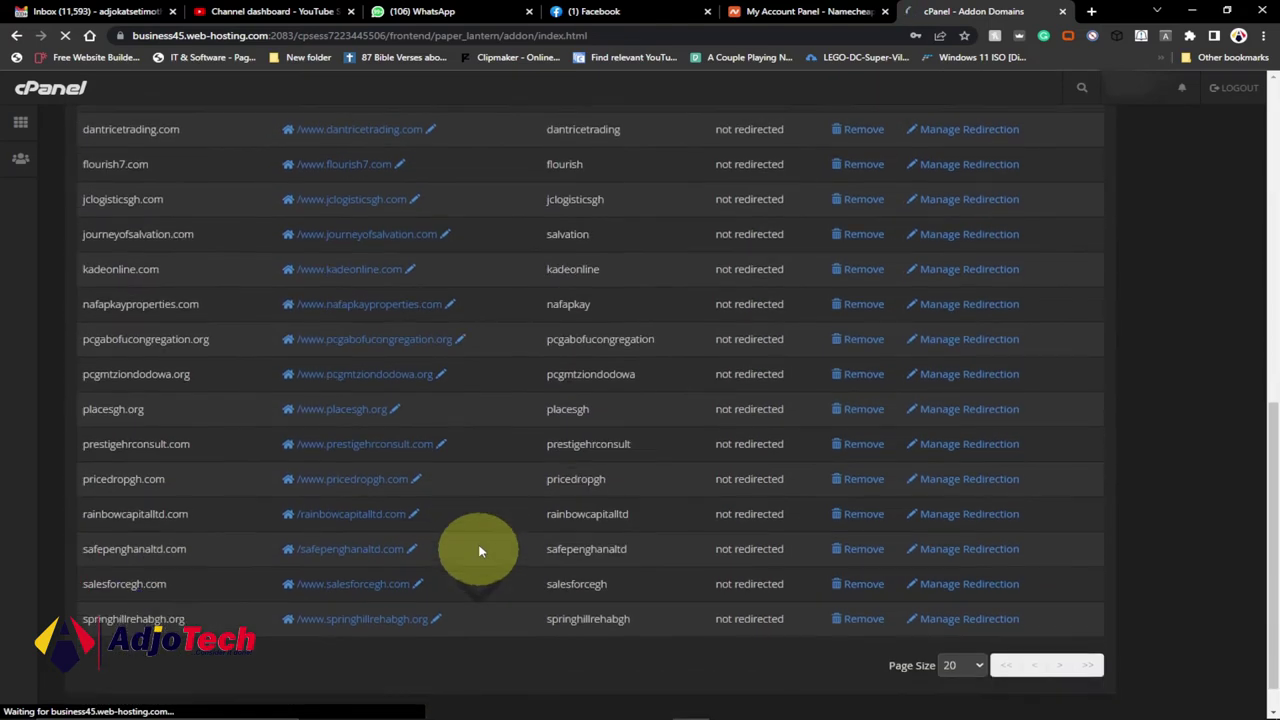
pyautogui.scroll(9, 481, 544)
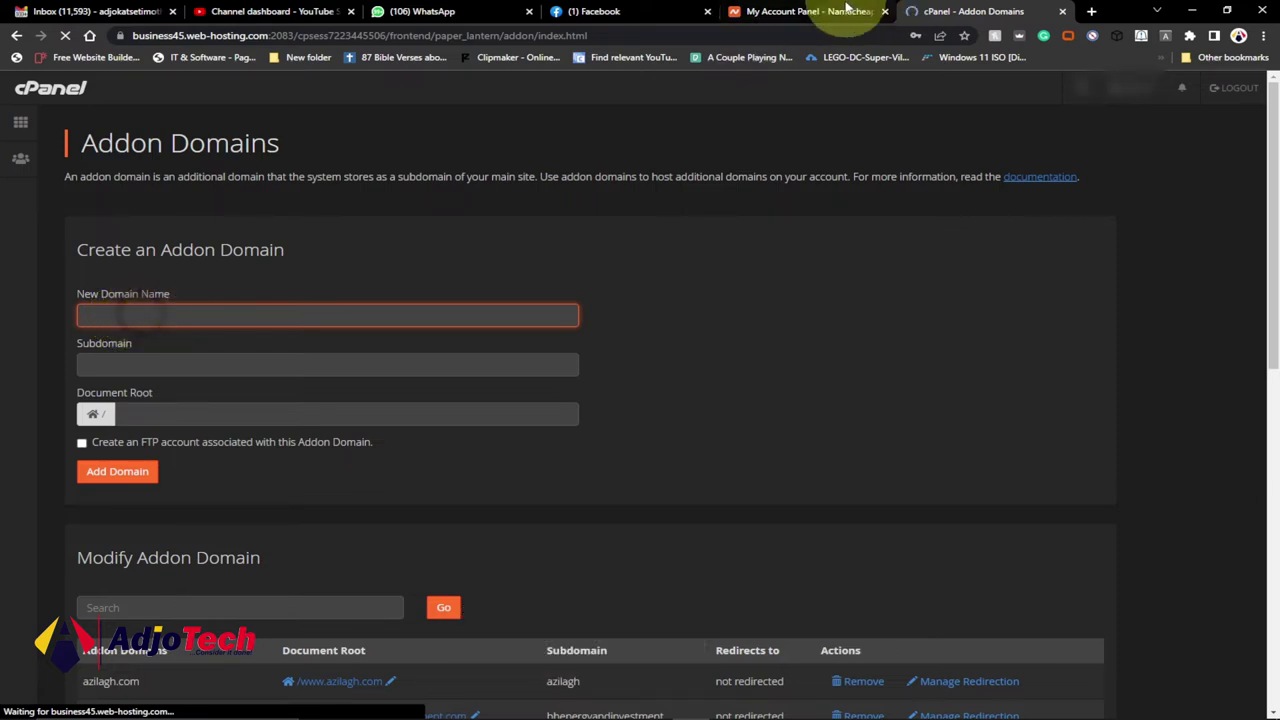
pyautogui.click(790, 11)
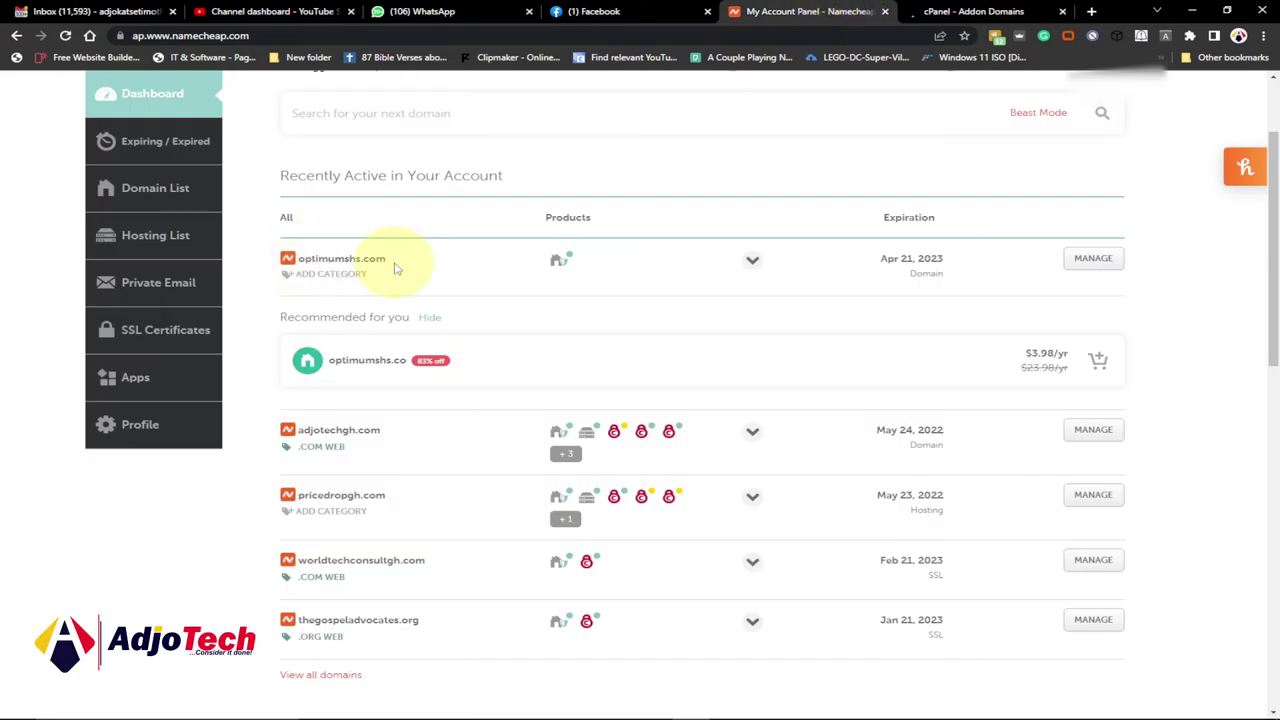
pyautogui.moveTo(373, 262); pyautogui.dragTo(300, 261)
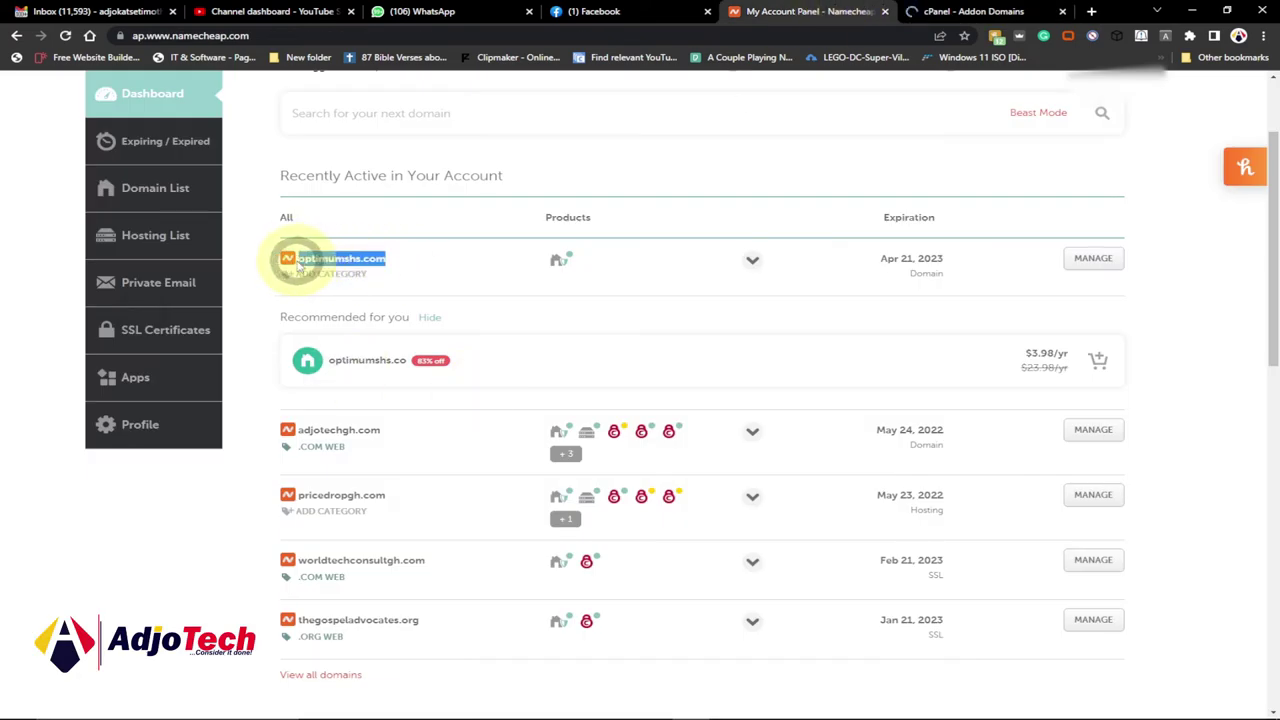
pyautogui.rightClick(306, 262)
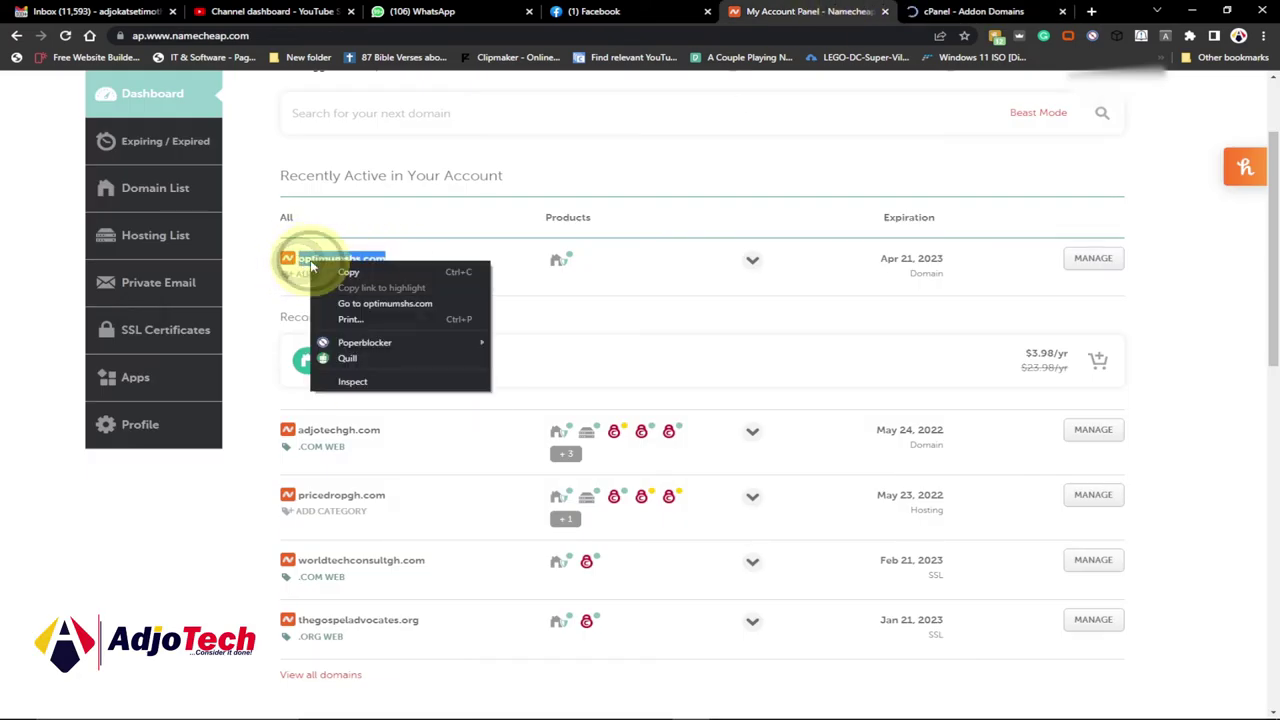
pyautogui.click(362, 273)
pyautogui.click(965, 11)
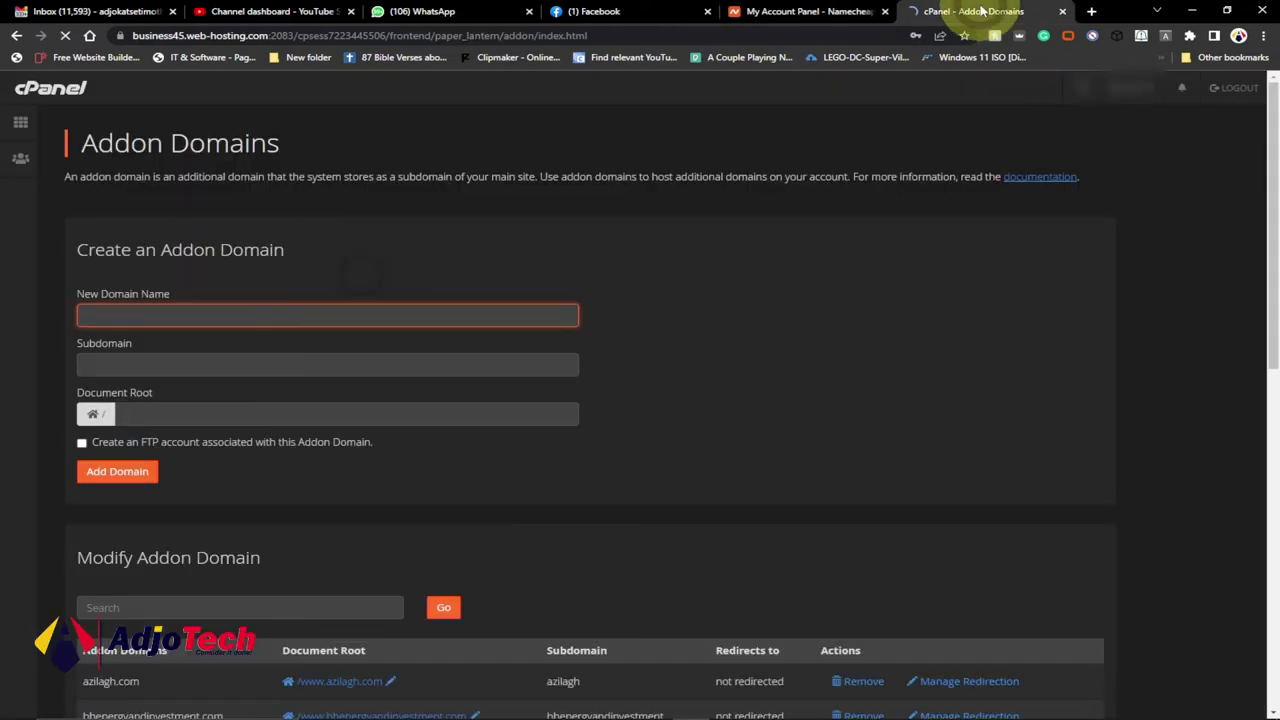
pyautogui.rightClick(143, 315)
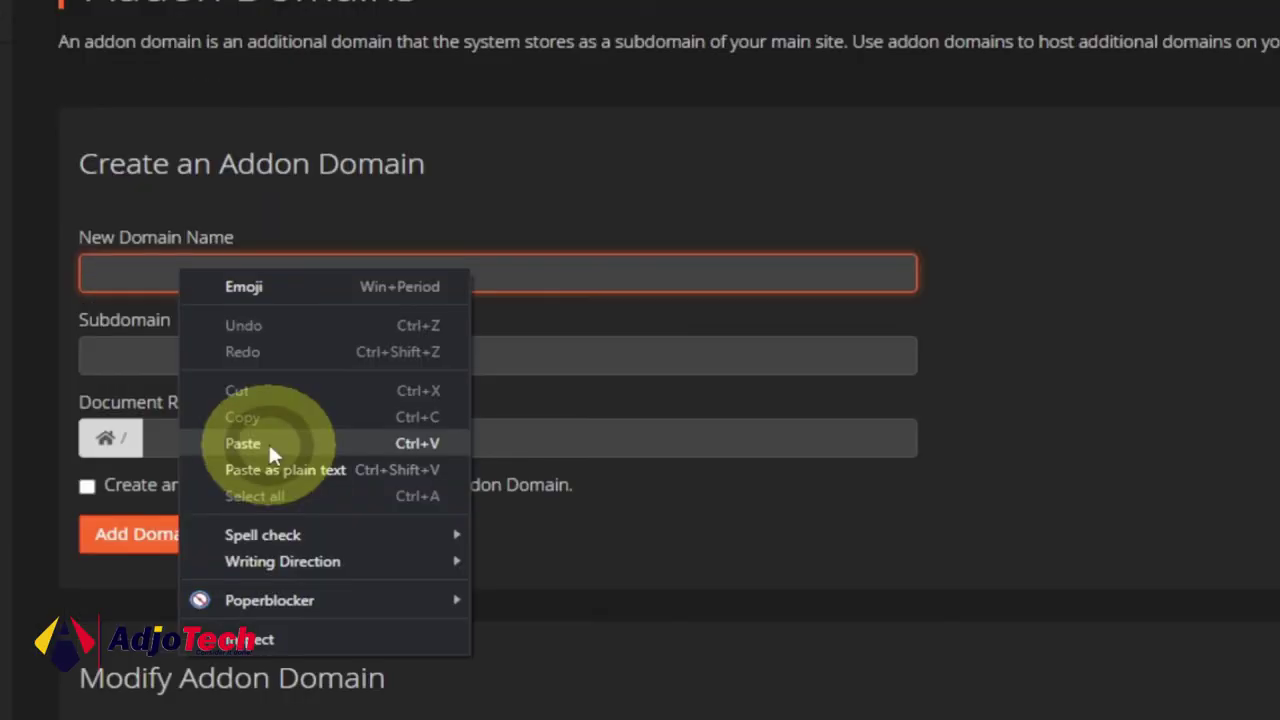
pyautogui.click(192, 418)
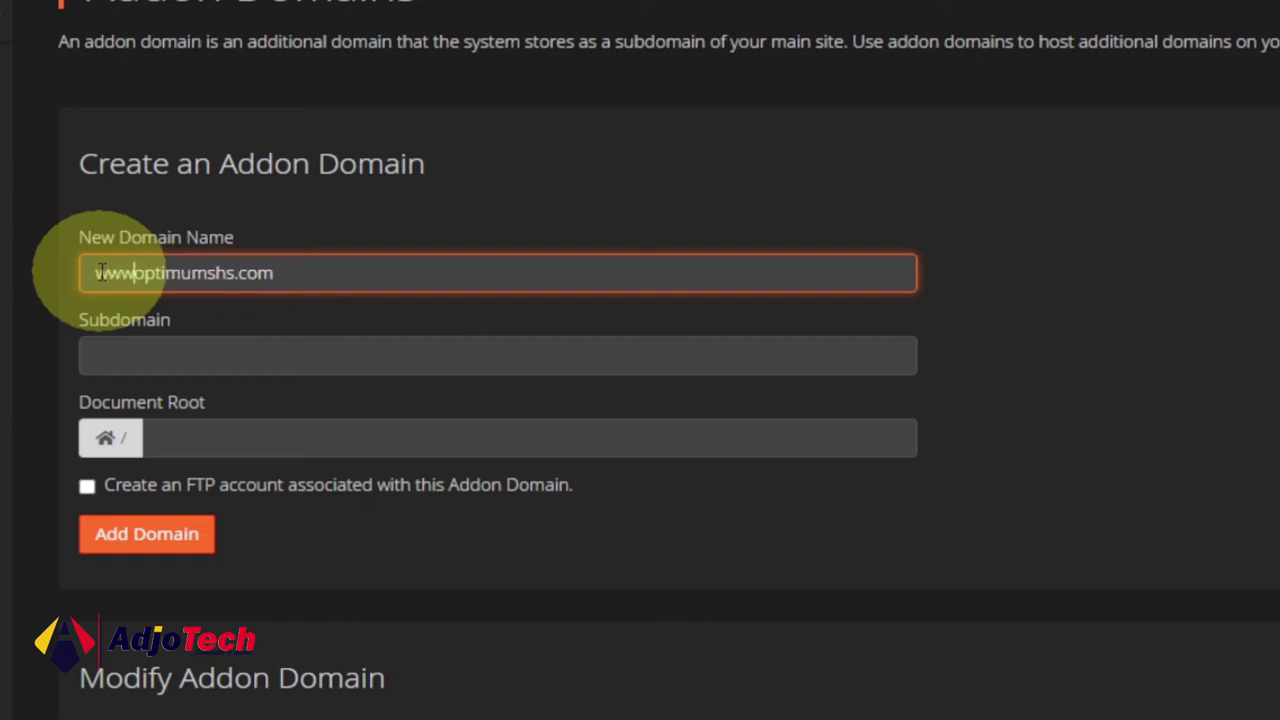
pyautogui.write('.')
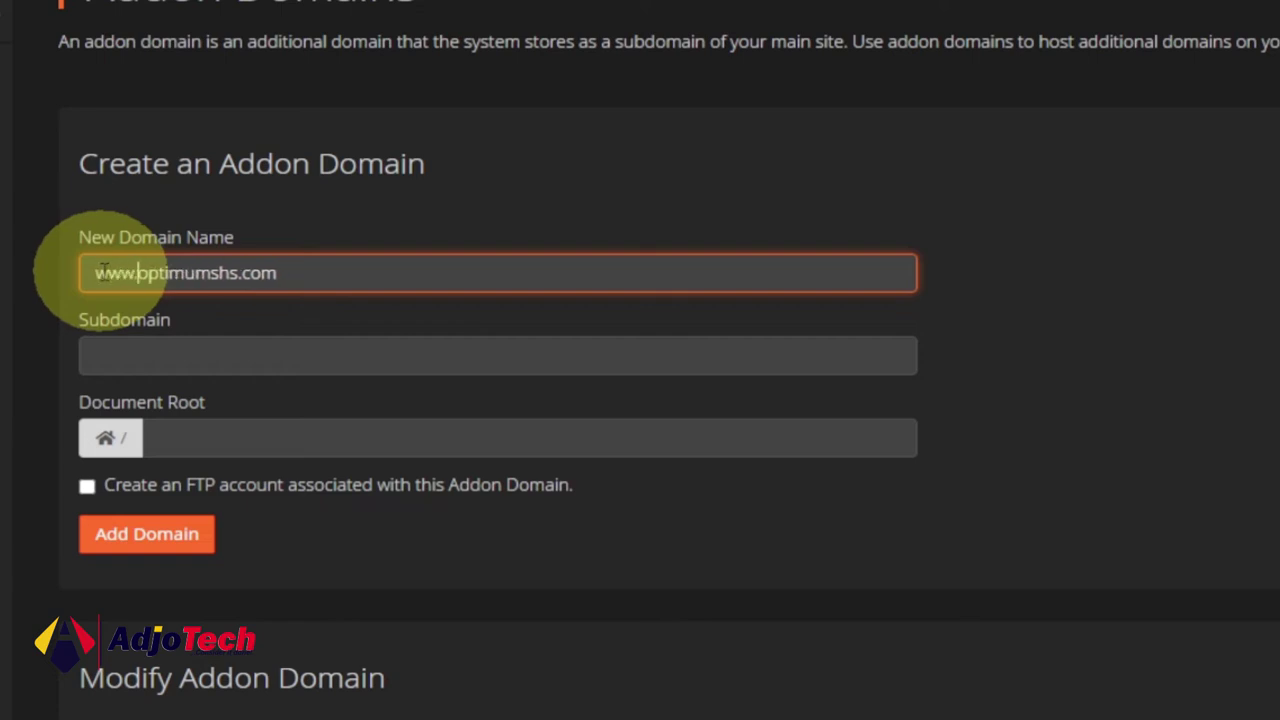
# - Replace the addon domain's subdomain with optimumshs, copied from the new domain name
pyautogui.click(252, 365)
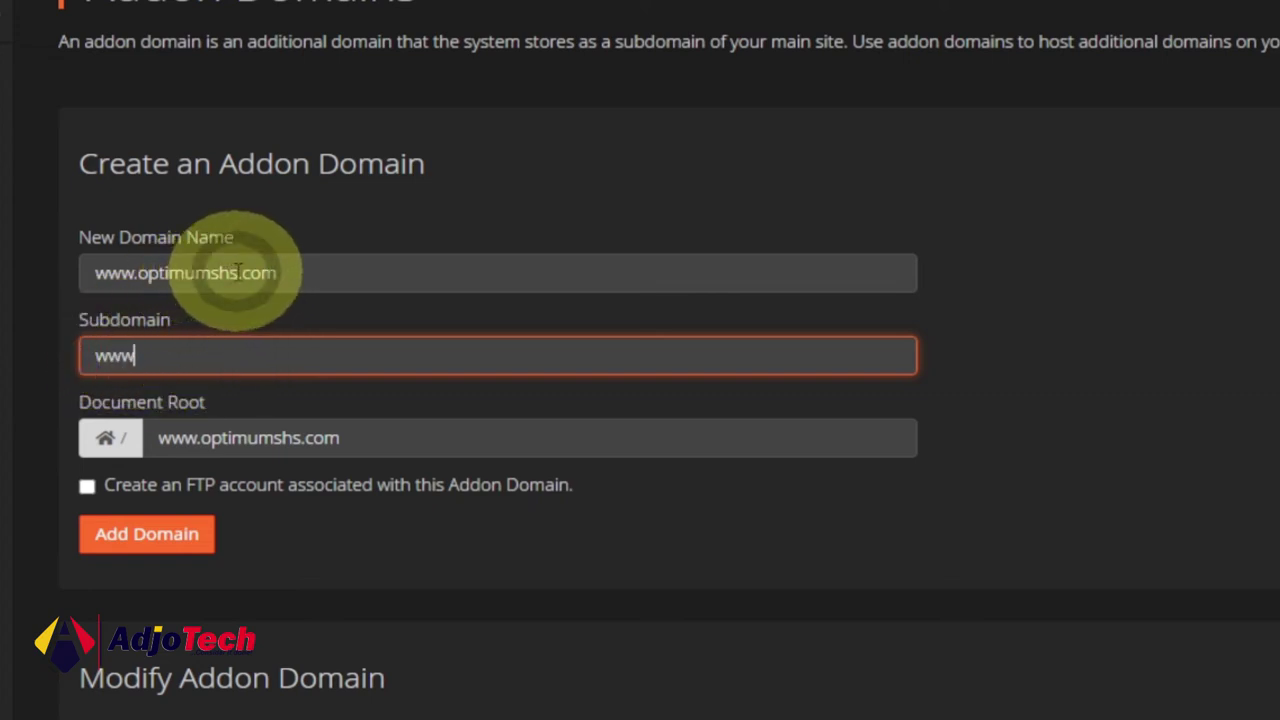
pyautogui.moveTo(238, 272); pyautogui.dragTo(168, 276)
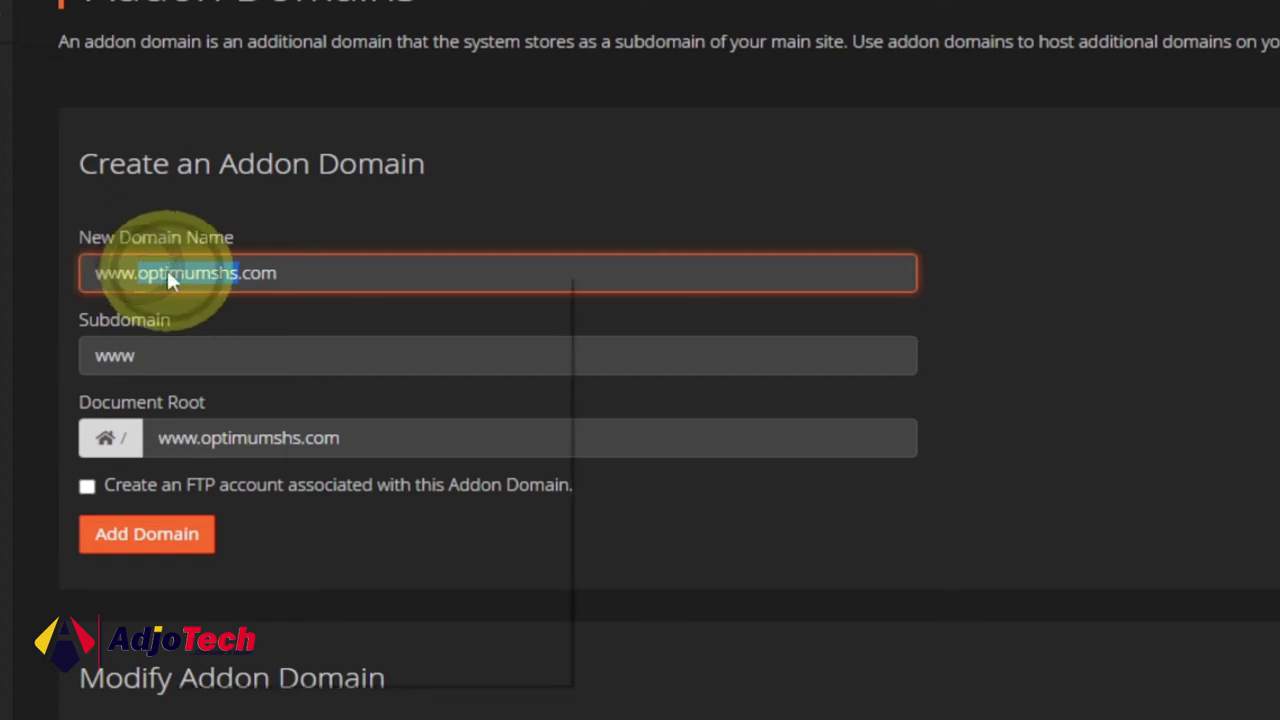
pyautogui.rightClick(168, 276)
pyautogui.click(225, 353)
pyautogui.click(162, 358)
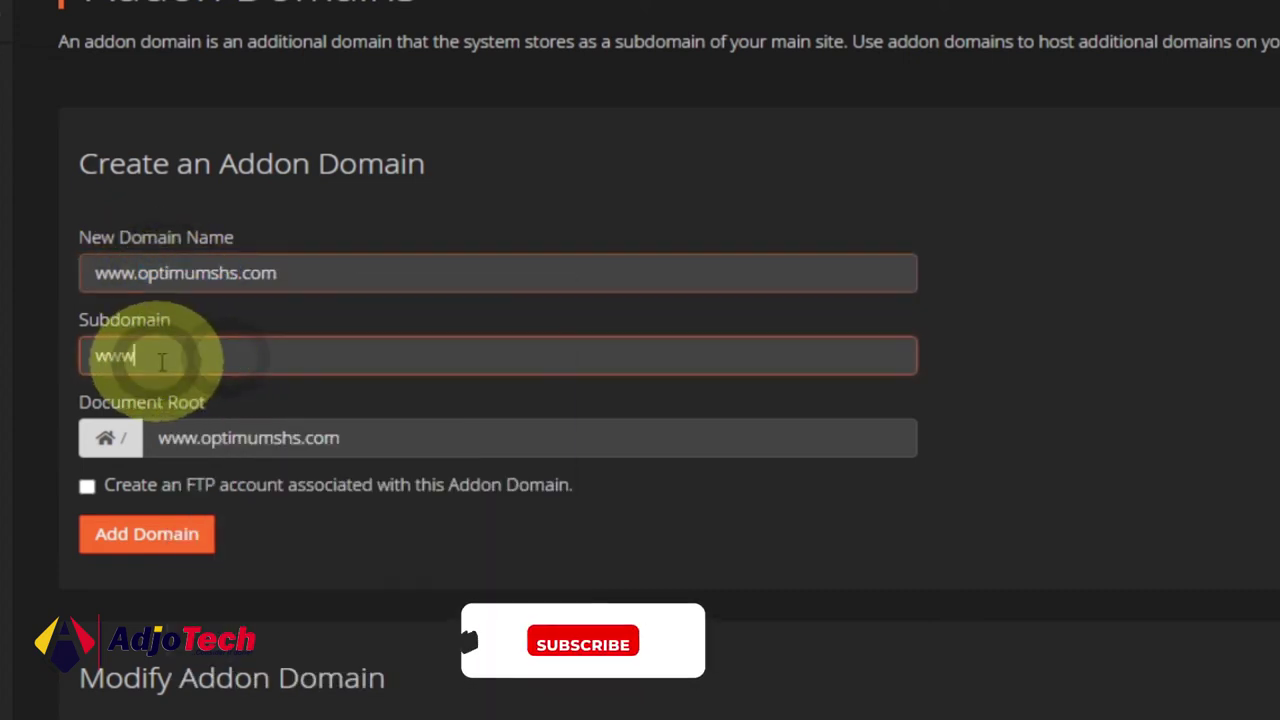
pyautogui.moveTo(162, 358); pyautogui.dragTo(88, 352)
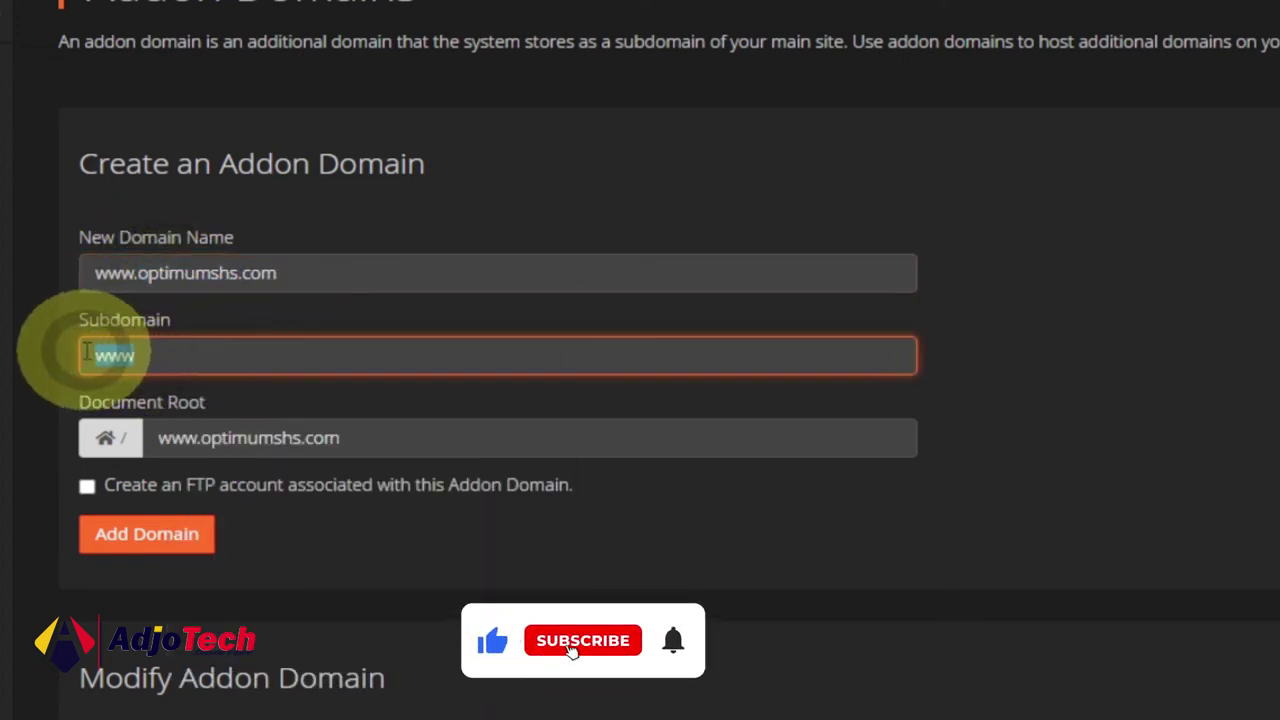
pyautogui.hotkey('ctrl', 'v')
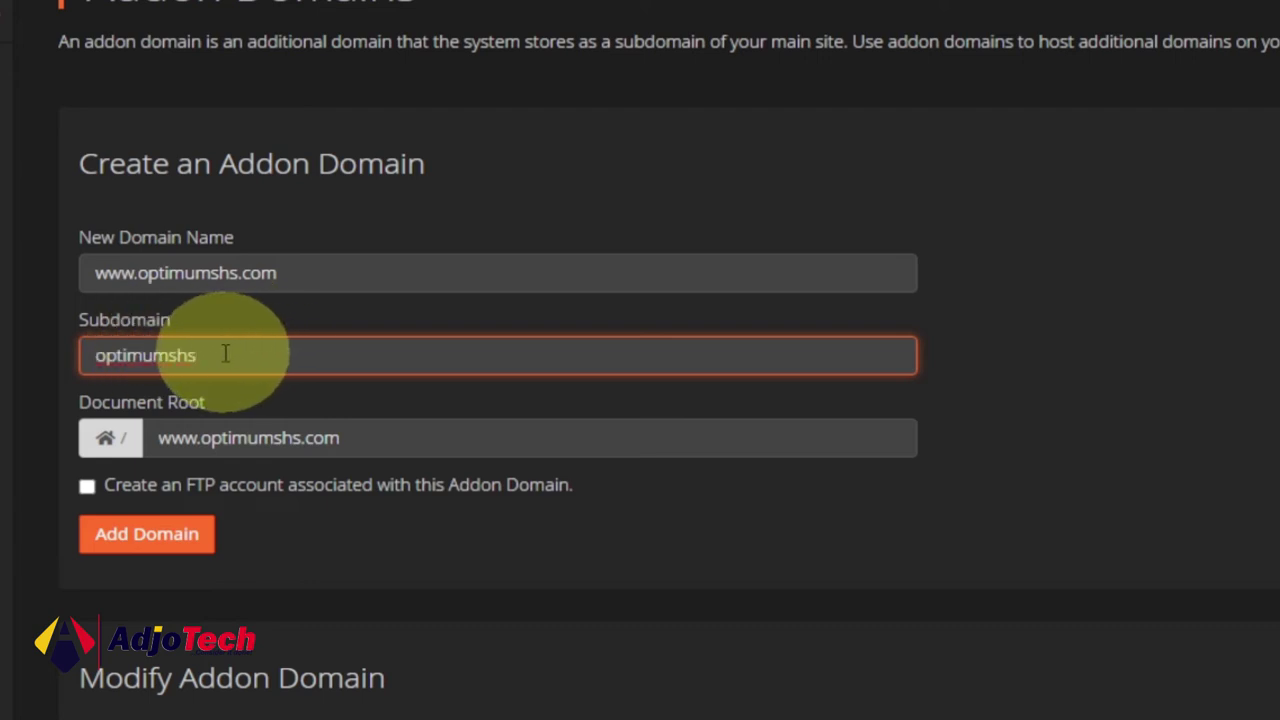
pyautogui.moveTo(226, 355); pyautogui.dragTo(63, 354)
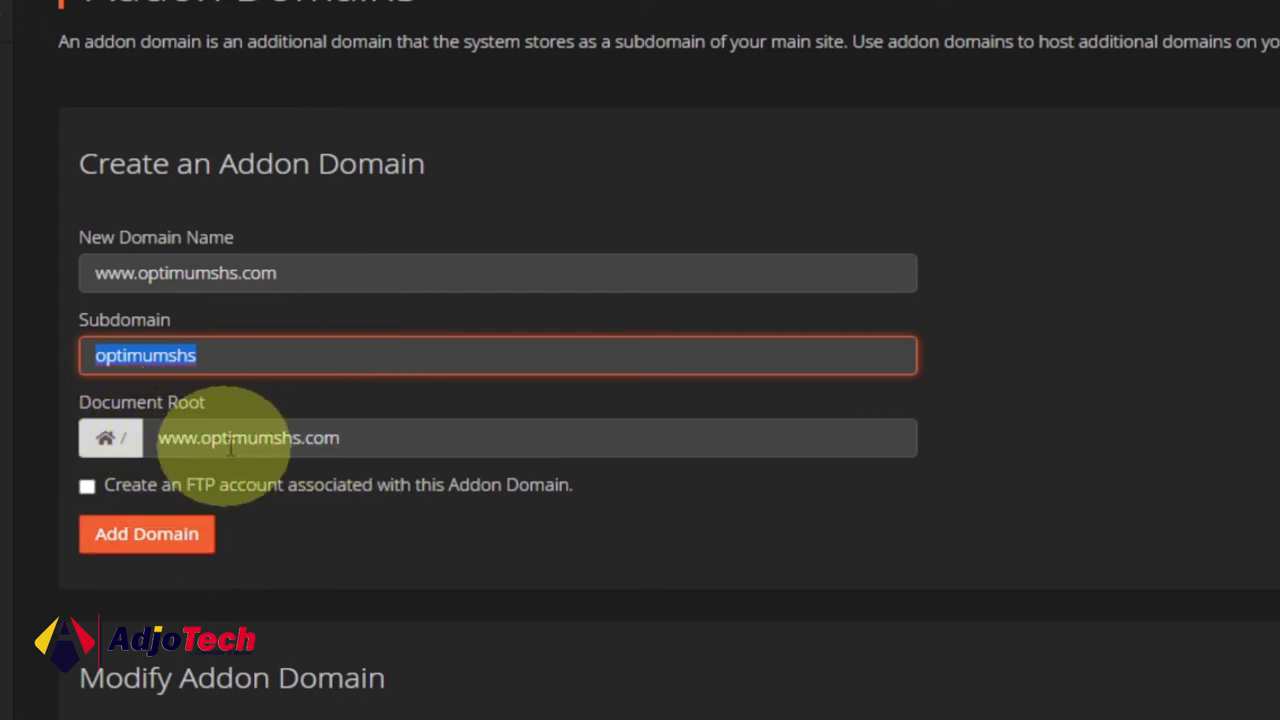
pyautogui.click(146, 538)
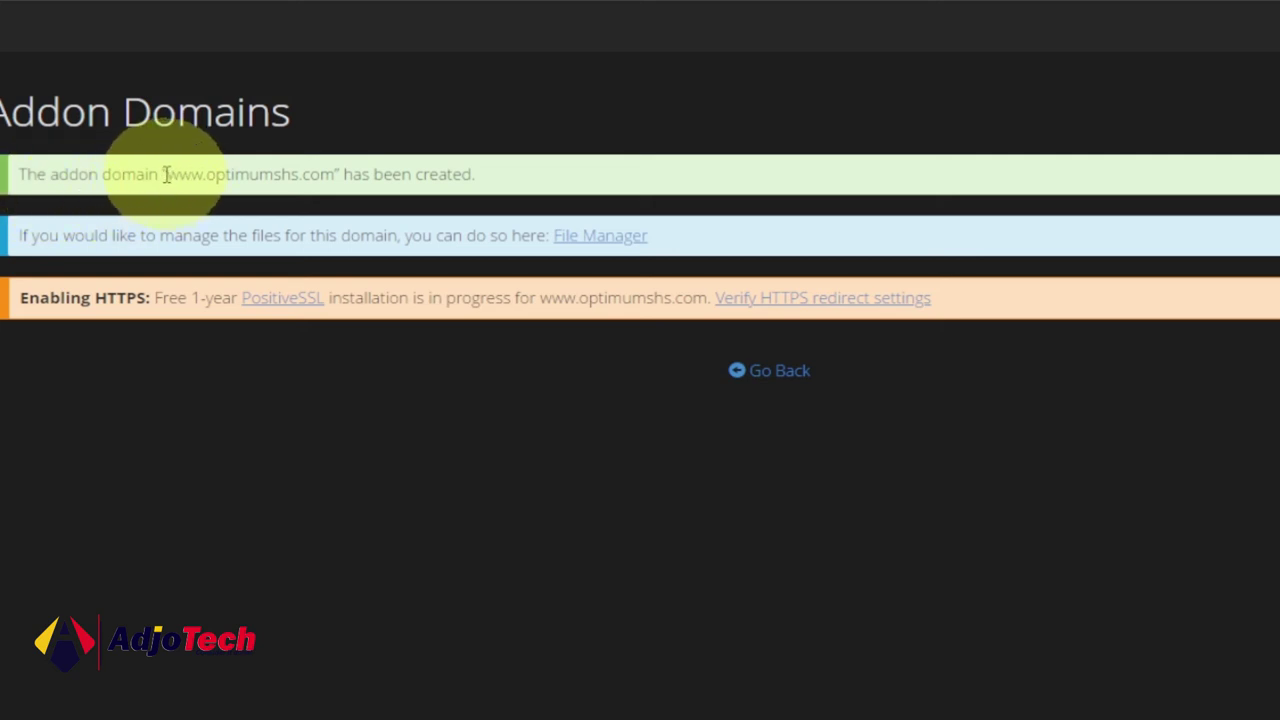
pyautogui.moveTo(165, 174); pyautogui.dragTo(322, 174)
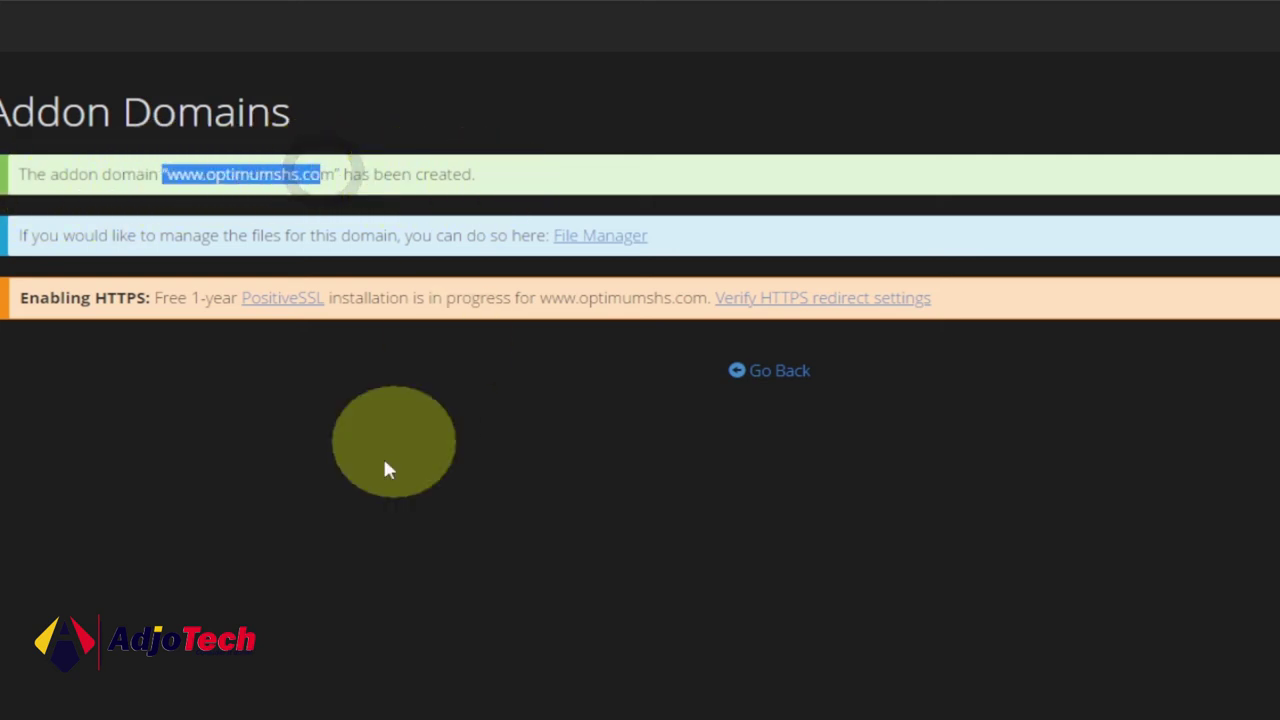
pyautogui.click(371, 500)
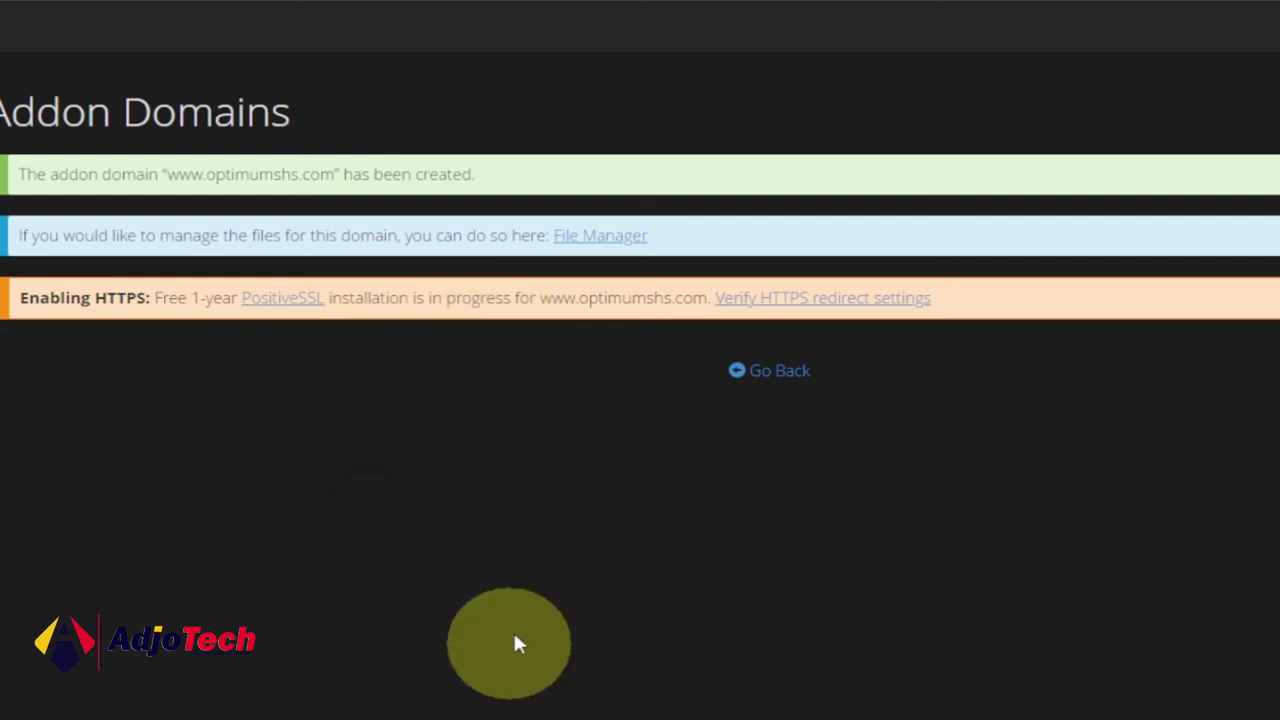